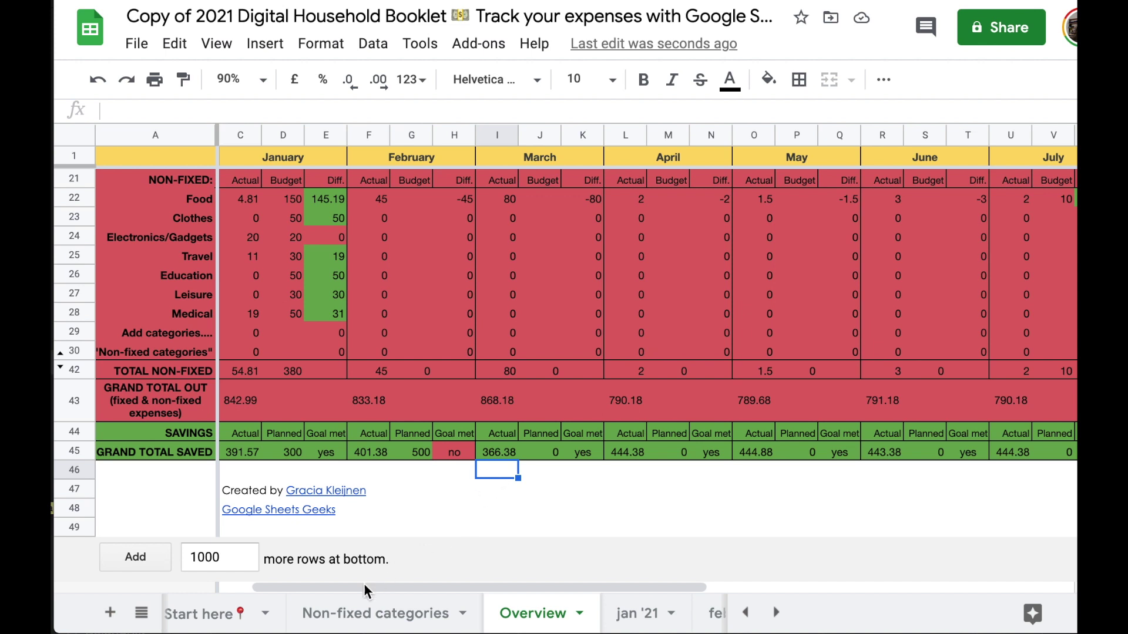
Flip between Overview and the Non-fixed categories sheet, ending on Non-fixed categories.
click(346, 619)
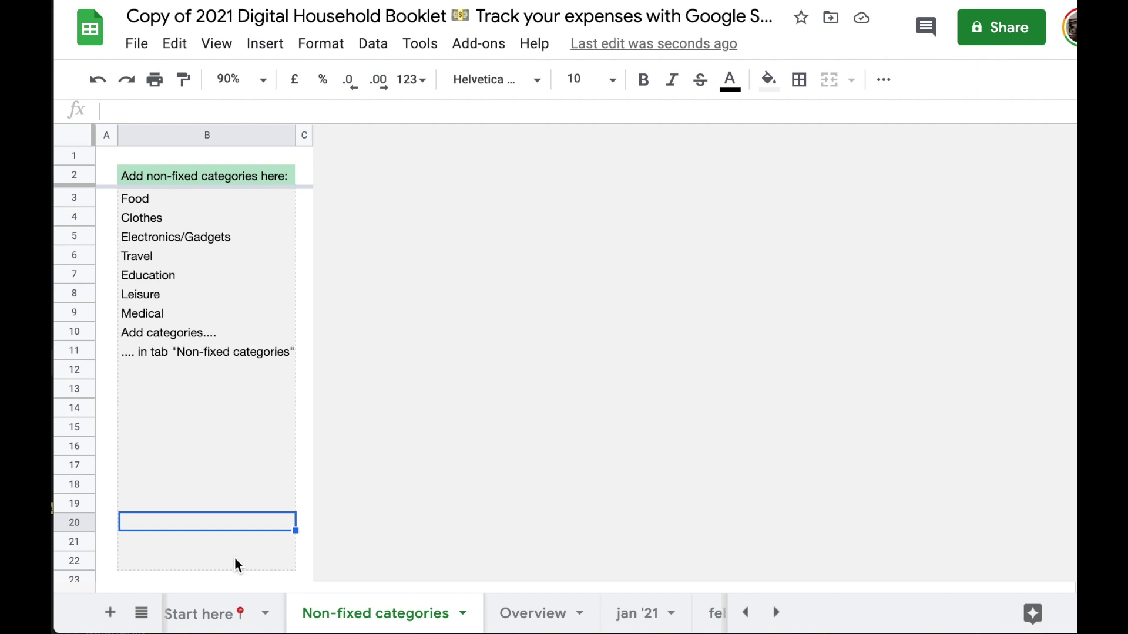
click(526, 615)
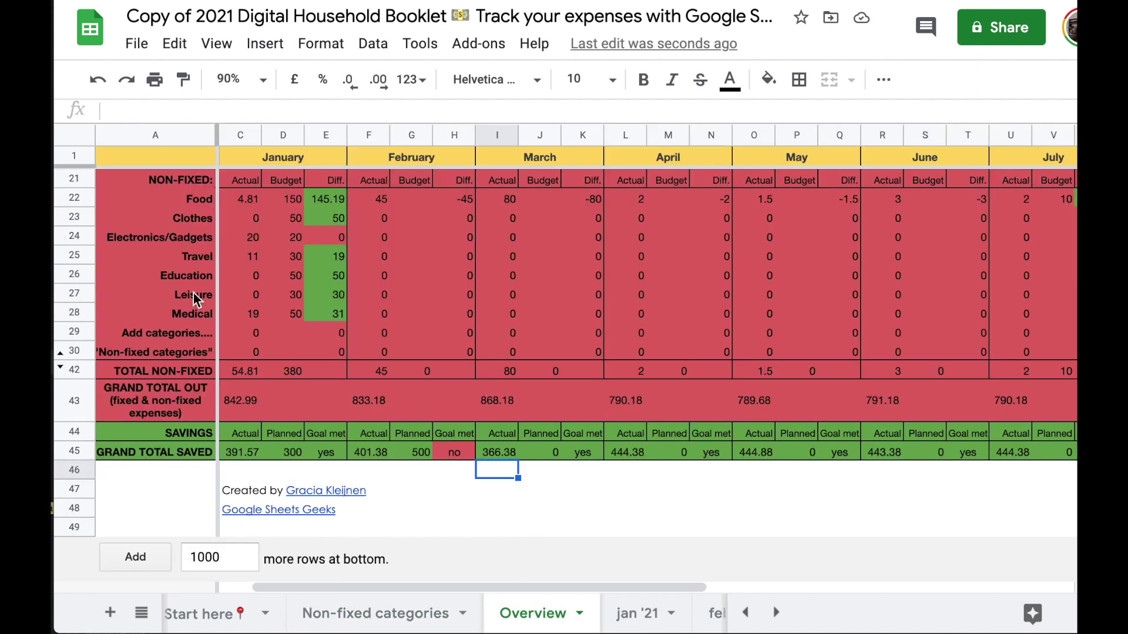
click(393, 623)
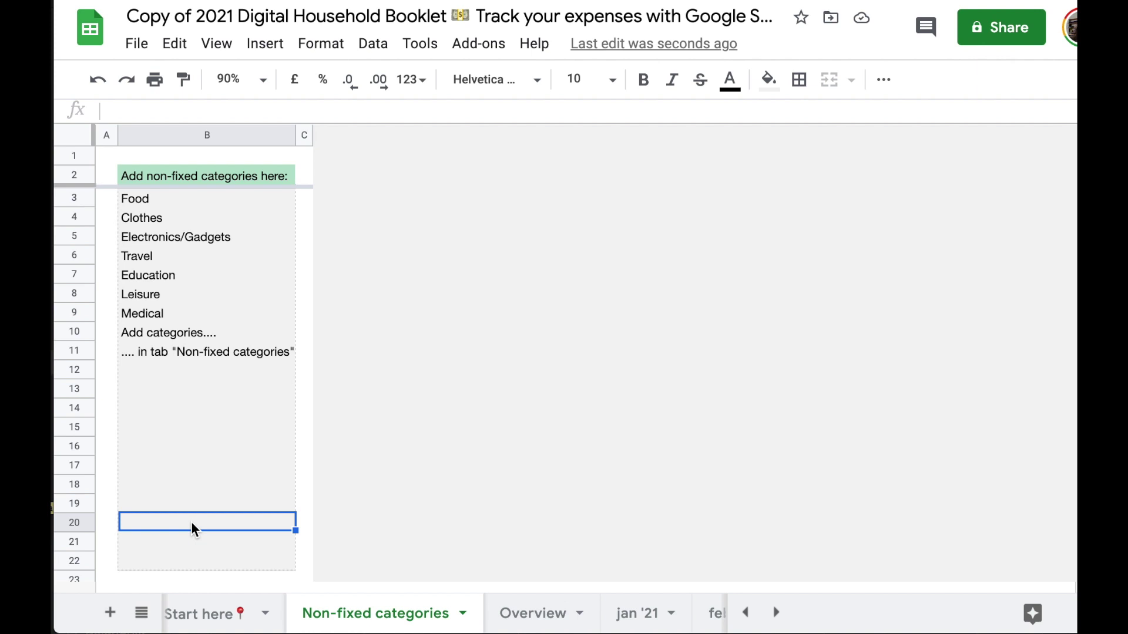
Enter childcare, gasoline and diapers in rows 20–22 of the category list.
scroll(192, 524, down, 2)
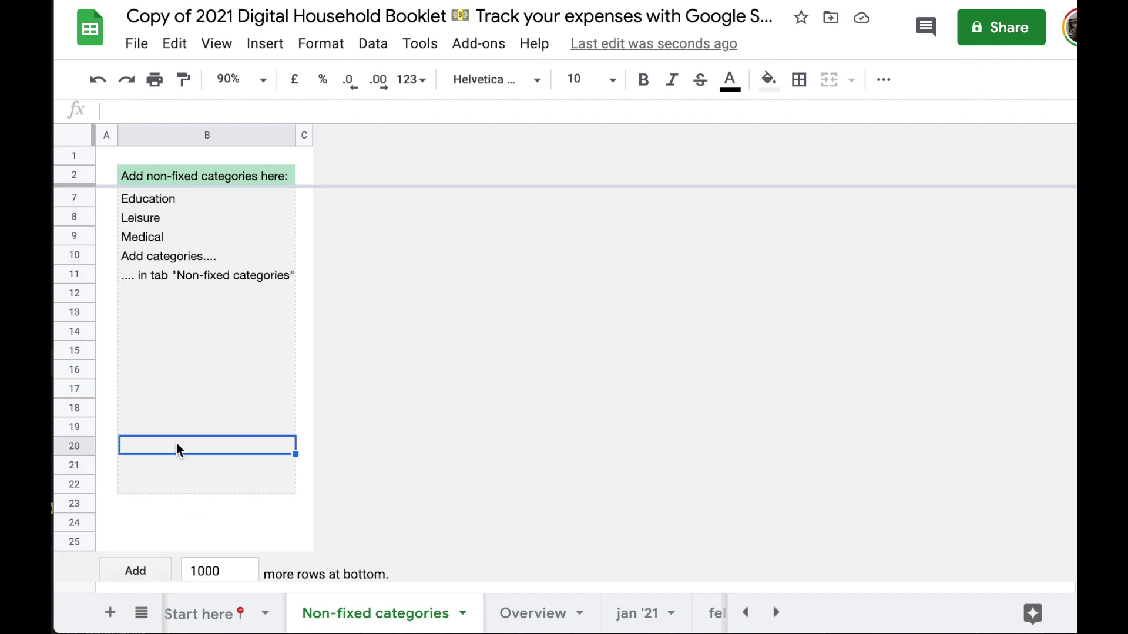
text(ch)
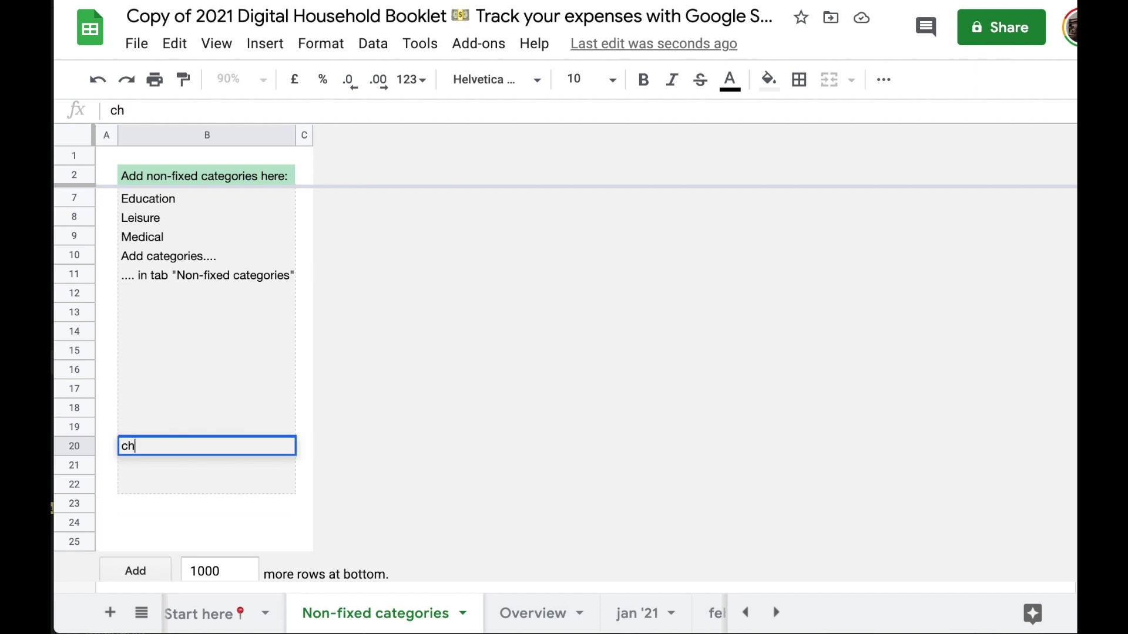
text(ildcare)
key(Return)
text(gasoline)
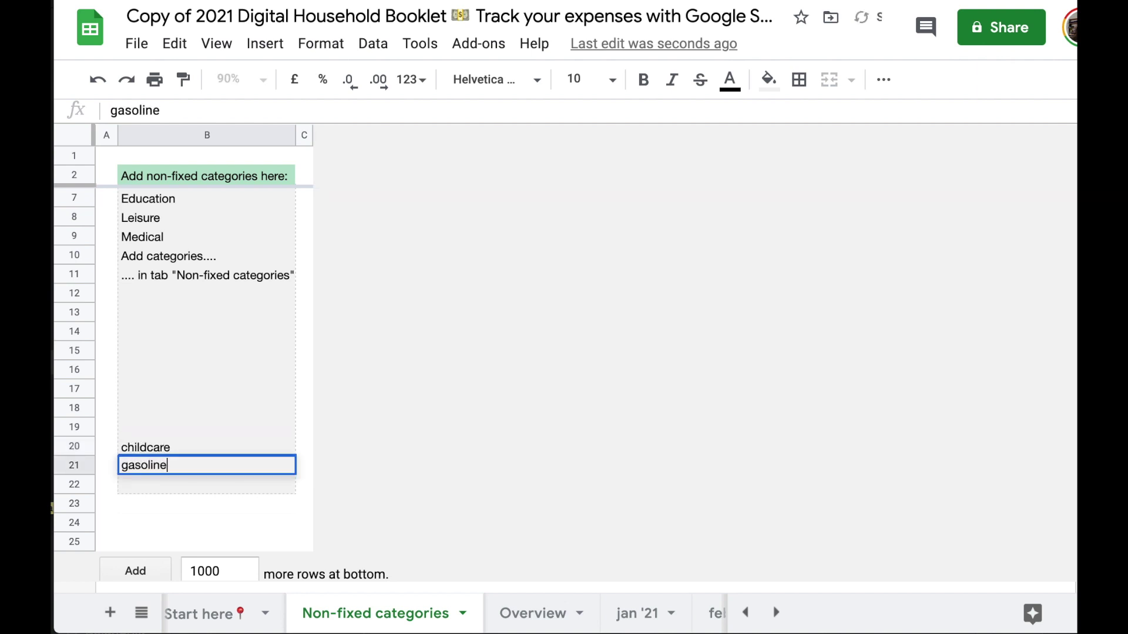
key(Return)
text(diapers)
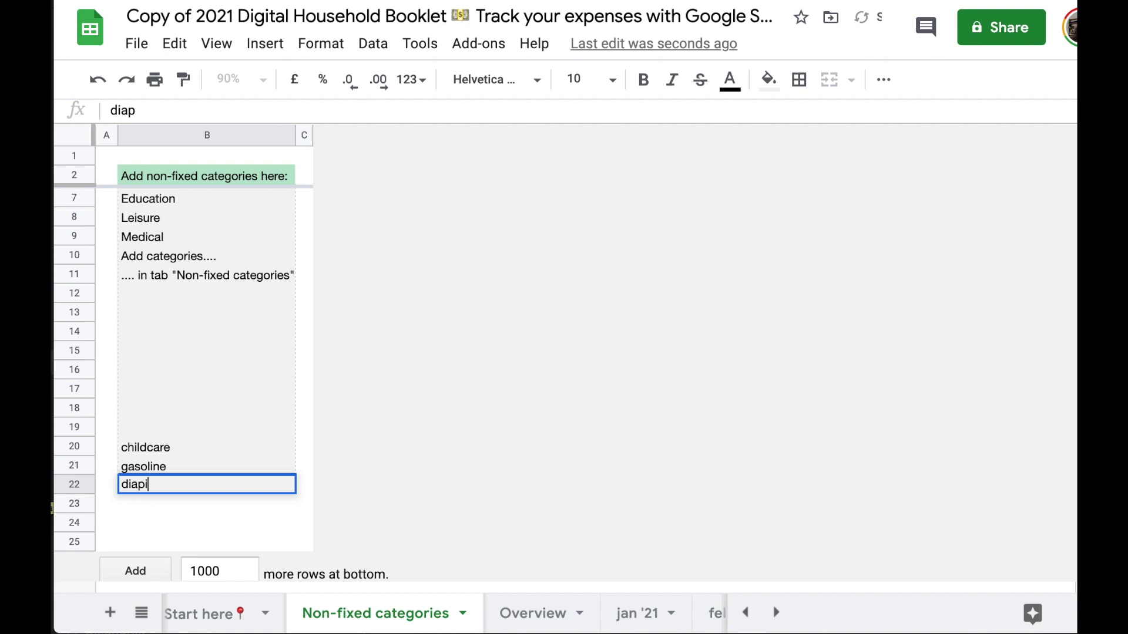
key(Return)
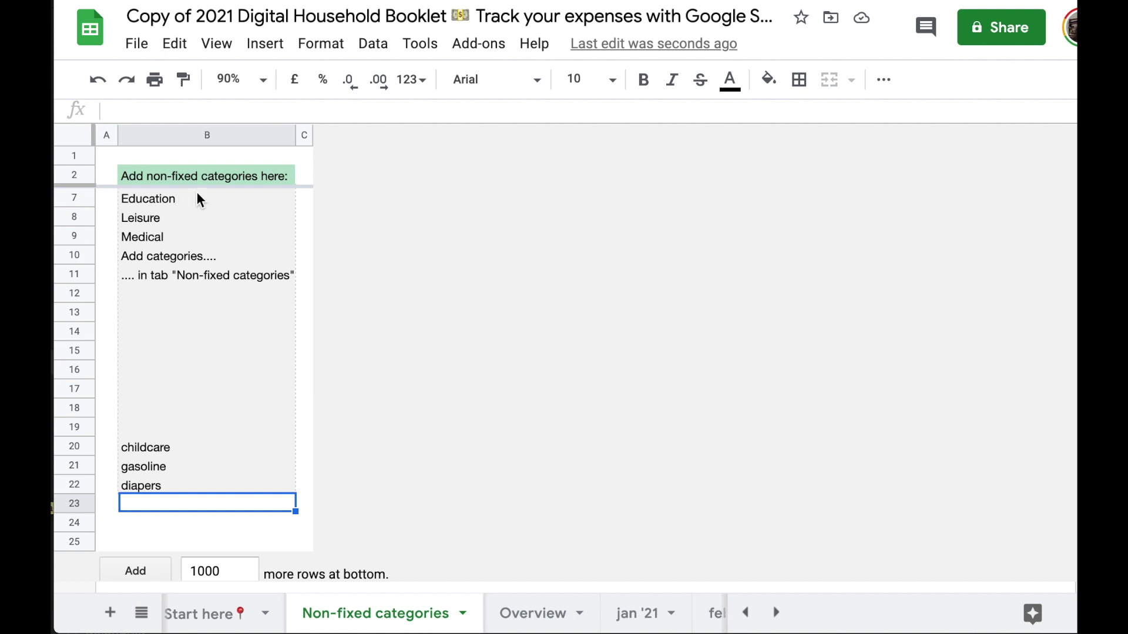
Check the list from Food in B3 down to diapers in B22.
scroll(204, 206, up, 2)
click(180, 195)
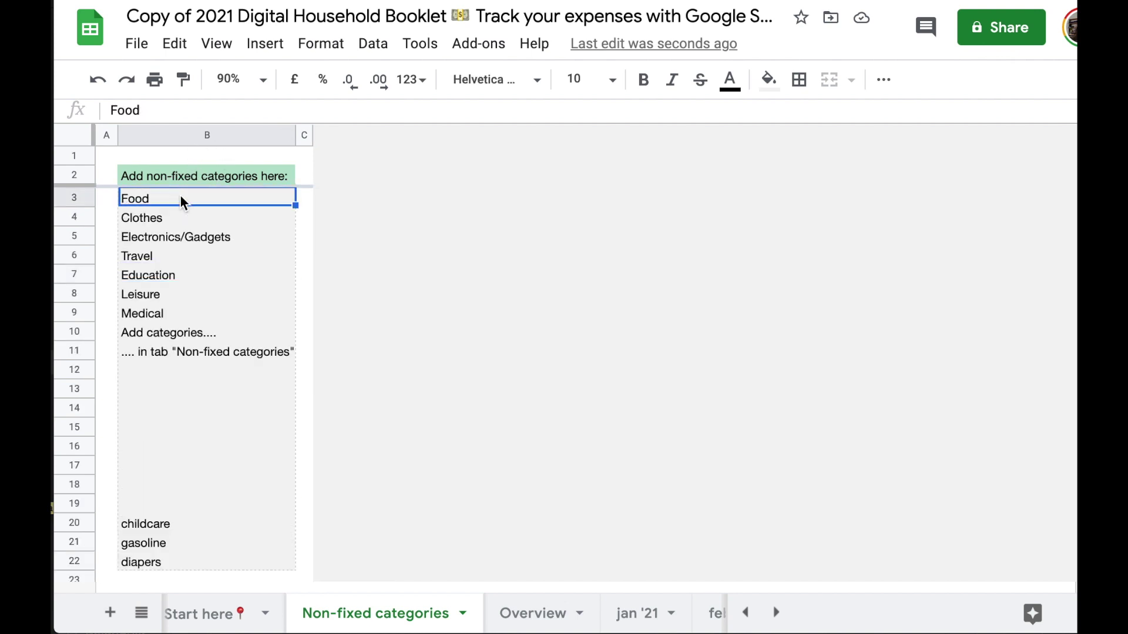
scroll(201, 370, down, 2)
click(169, 468)
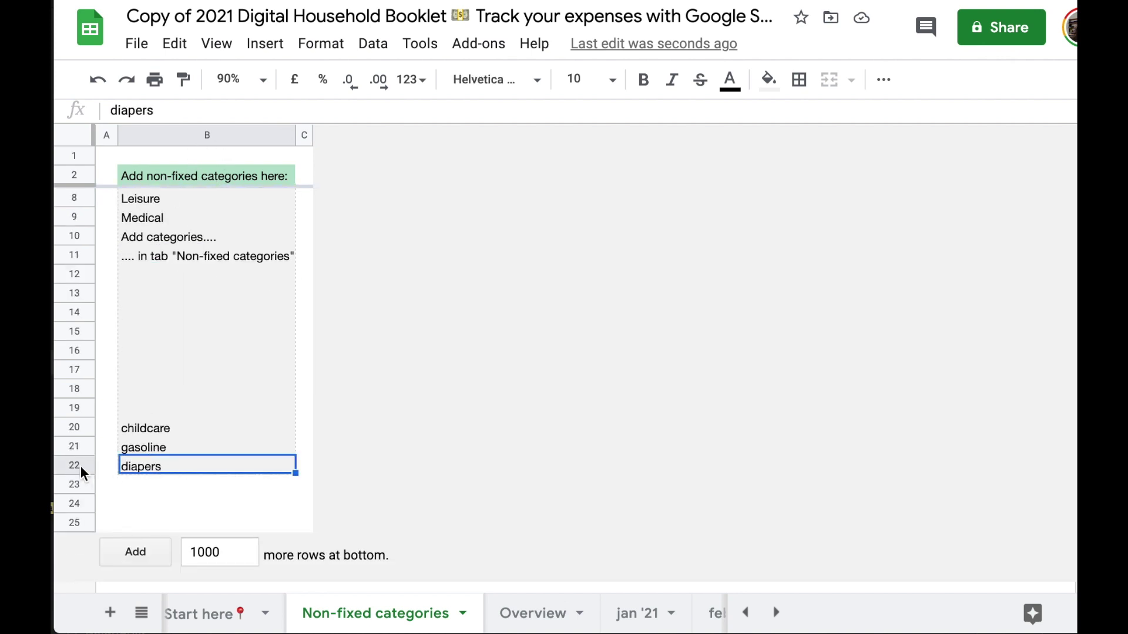
Inspect Overview A22's ARRAYFORMULA pulling labels from 'Non-fixed categories'!B3:B22.
click(534, 611)
scroll(207, 305, up, 5)
click(194, 352)
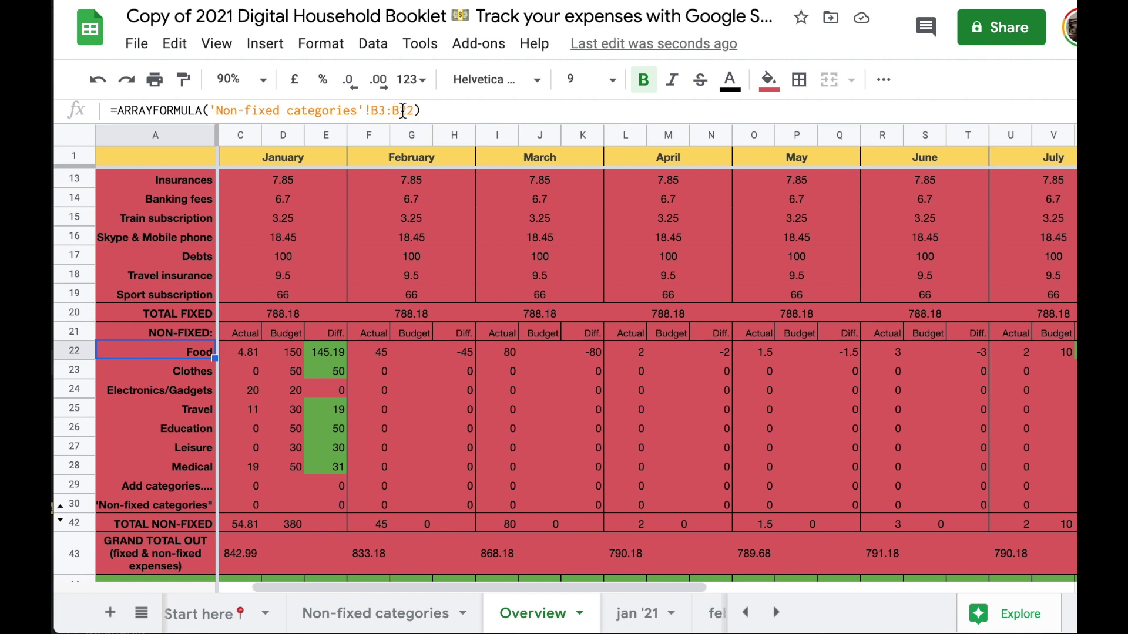
scroll(143, 388, down, 5)
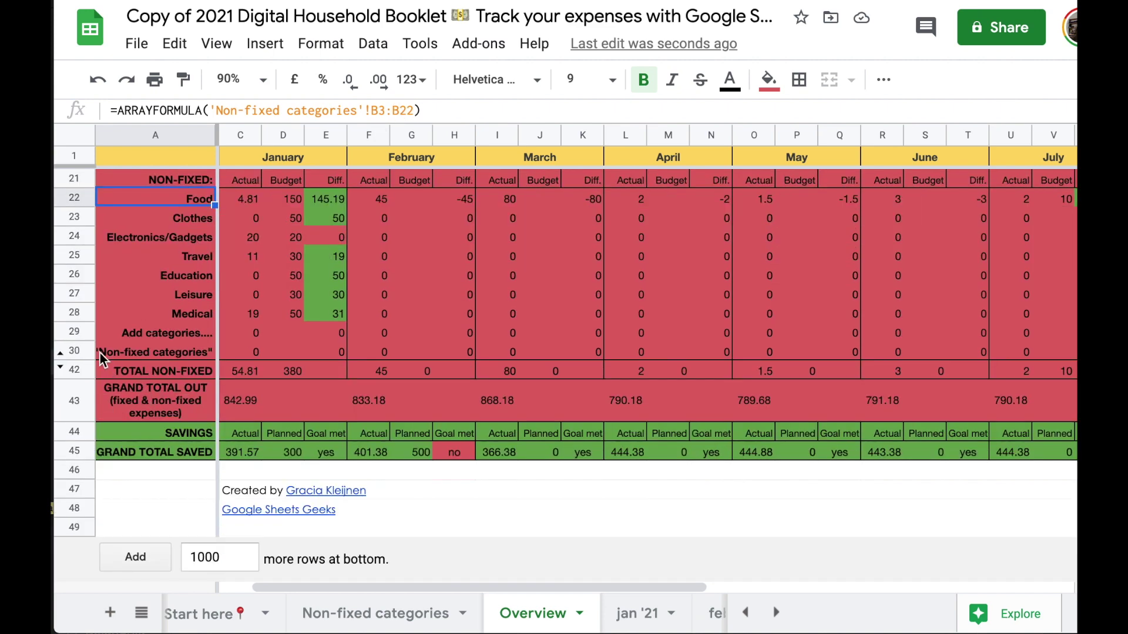
click(352, 613)
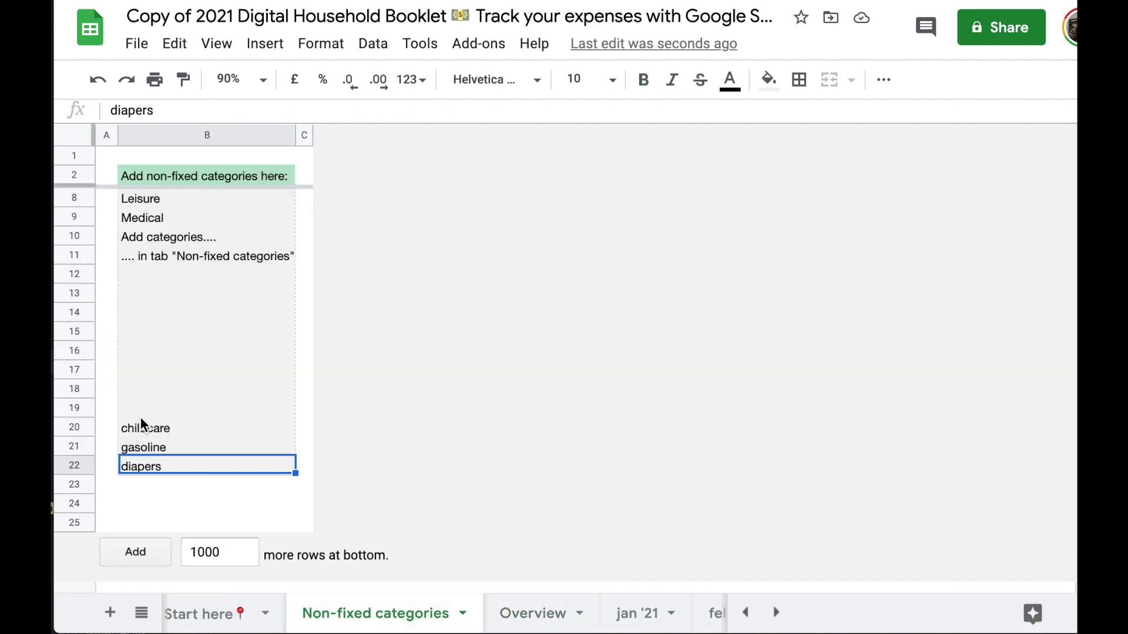
click(535, 612)
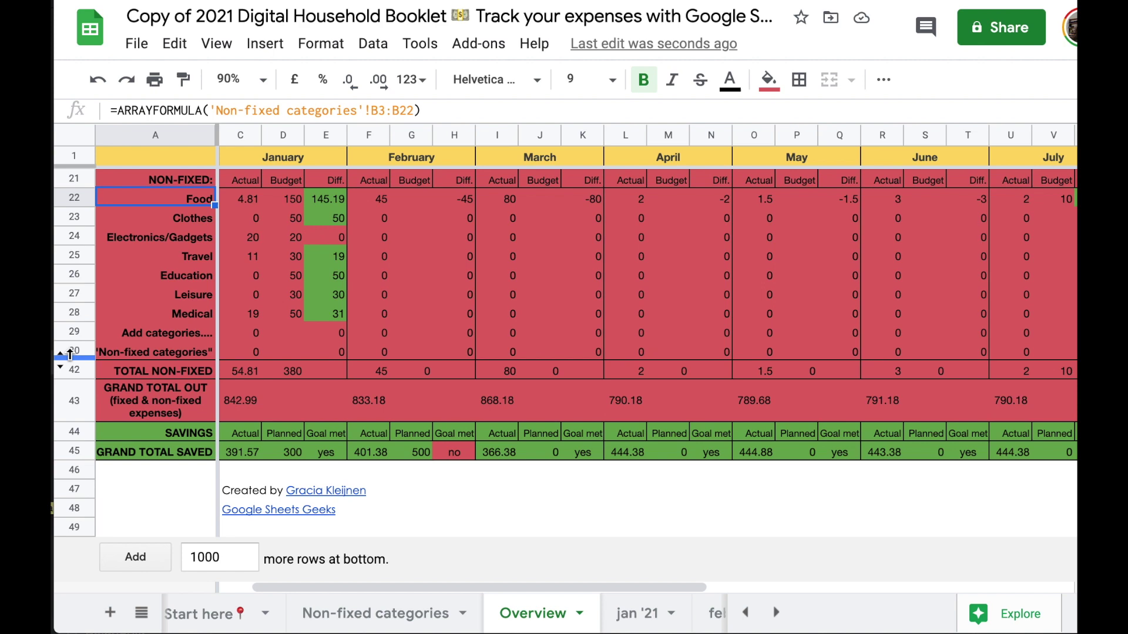
Unhide Overview rows 31–41, confirm childcare appears in A39, then return to Non-fixed categories.
click(61, 356)
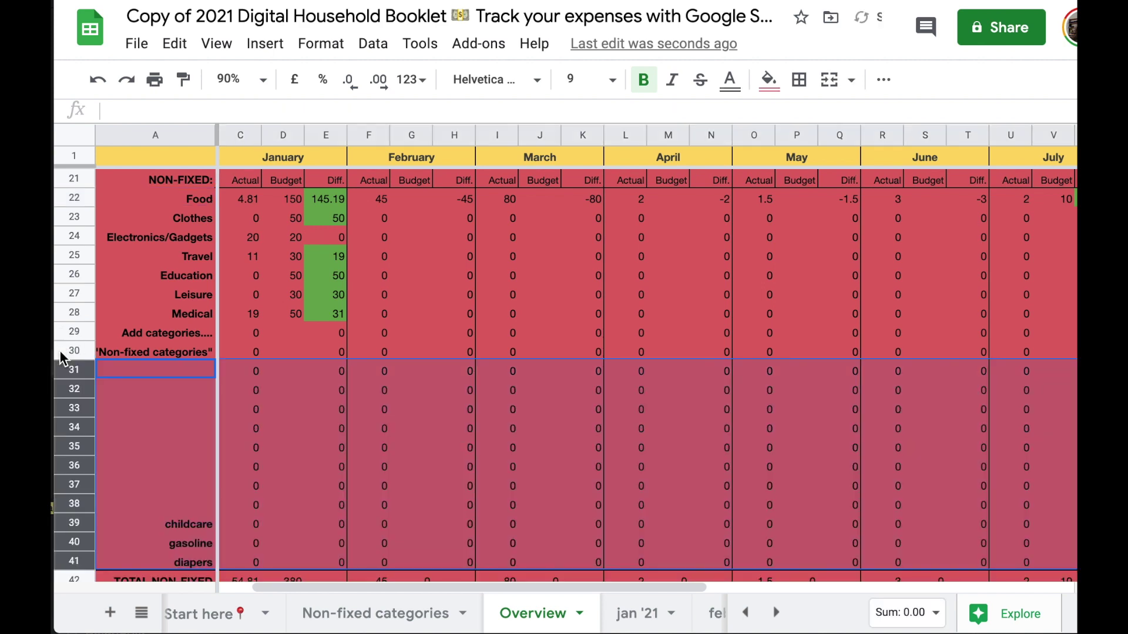
scroll(59, 350, down, 2)
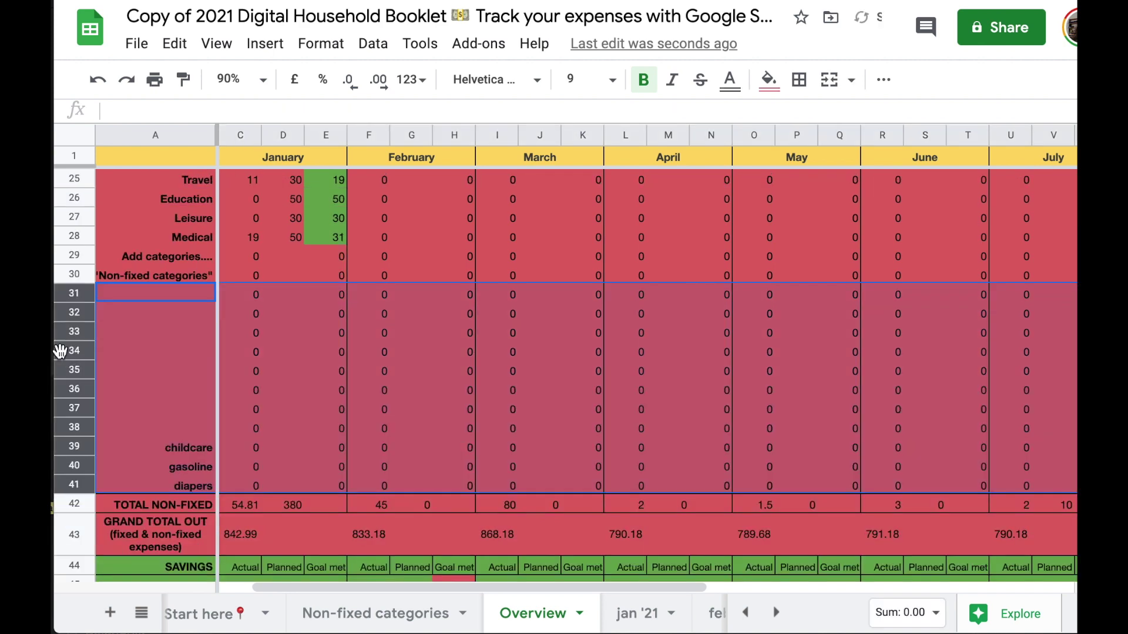
click(188, 449)
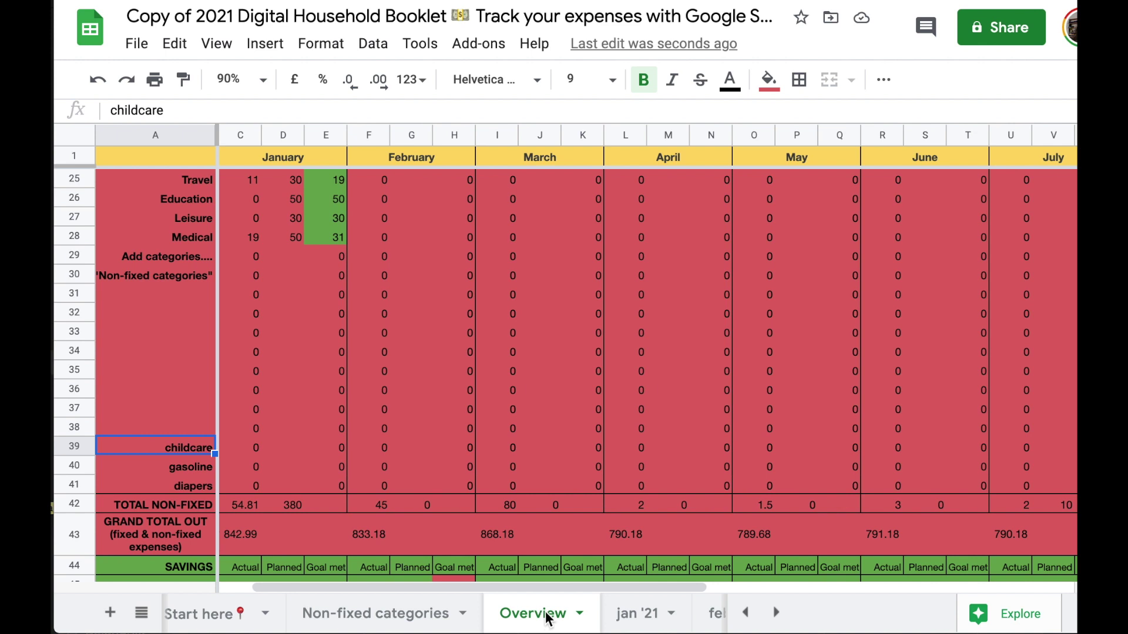
click(423, 614)
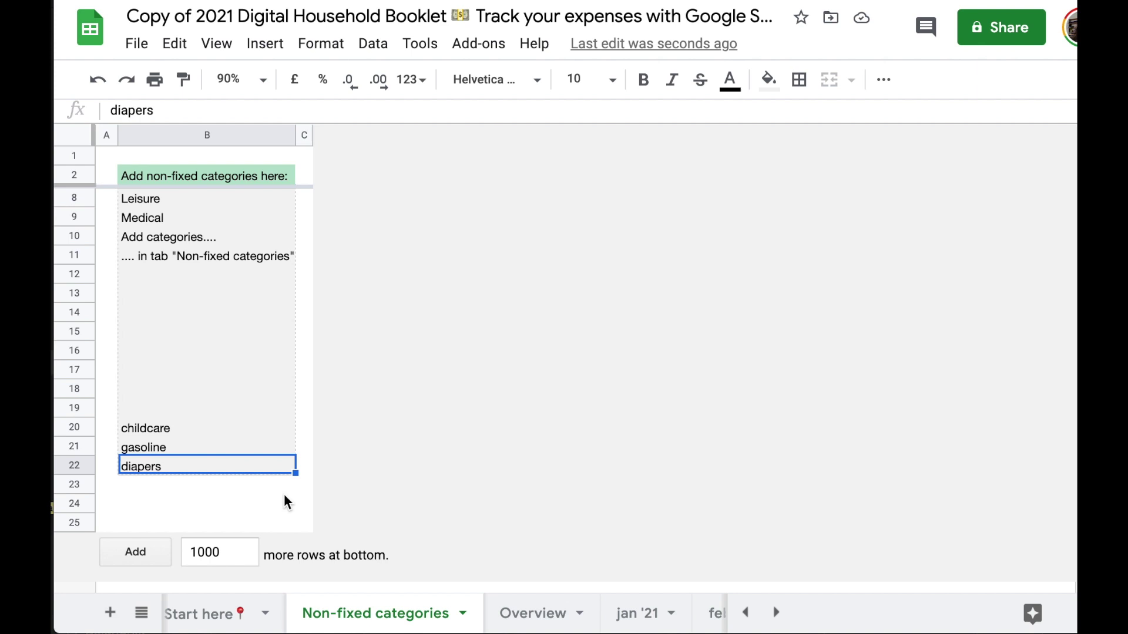
Open the jan '21 expense sheet.
click(648, 618)
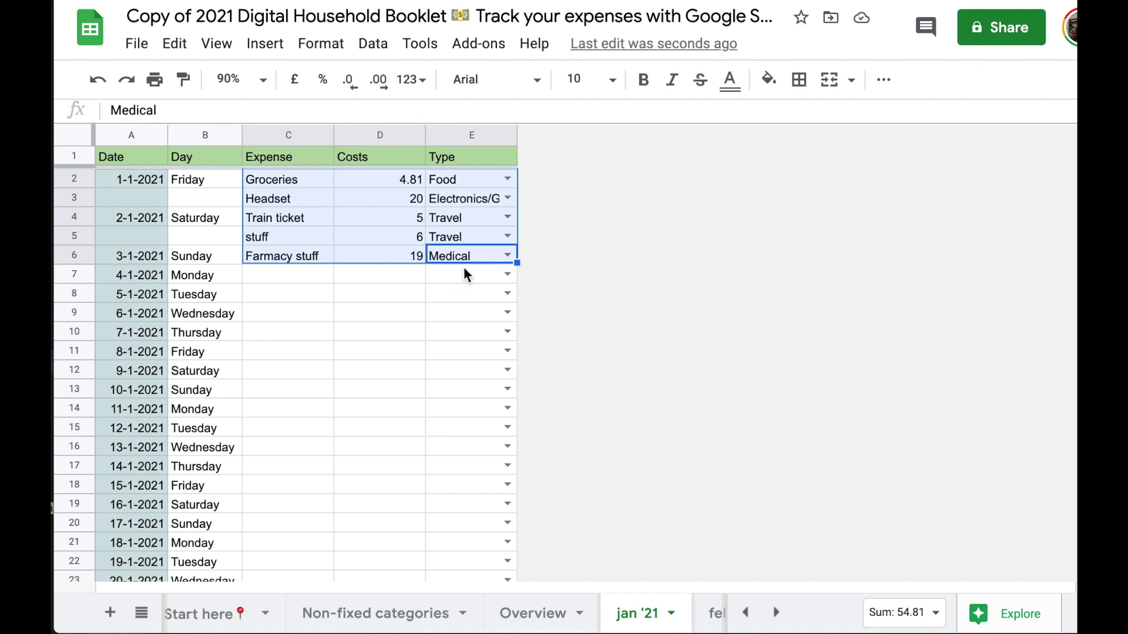
Clear the sample January expenses from C2:E6.
click(299, 180)
drag(456, 257, 315, 180)
key(Delete)
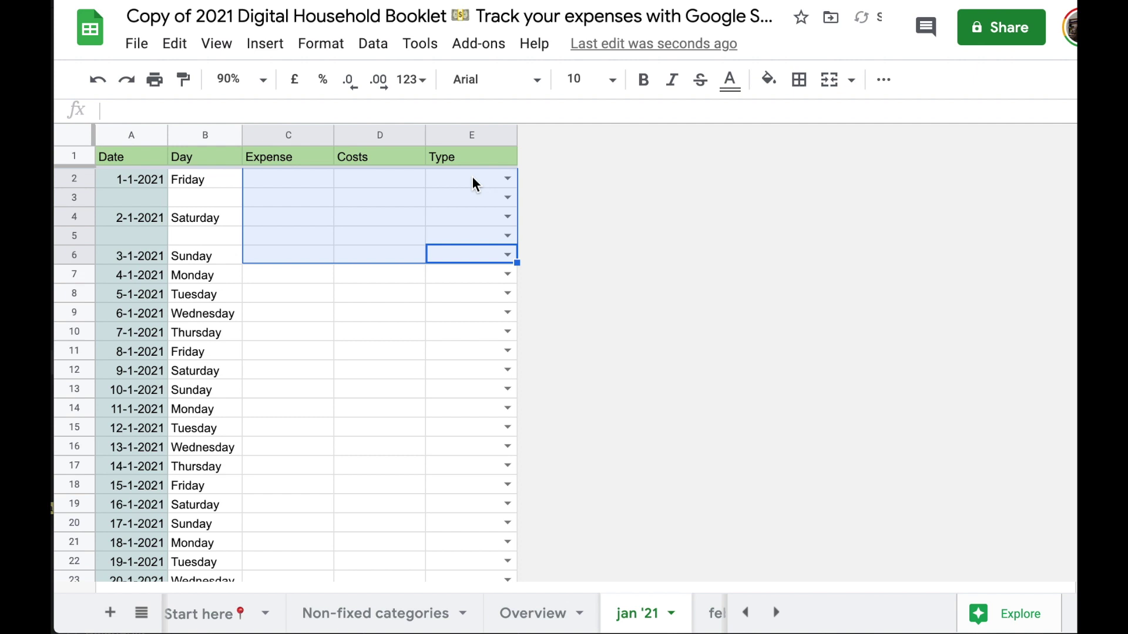
In E2's data validation, change the category range end from $B$14 to $B$22.
click(462, 184)
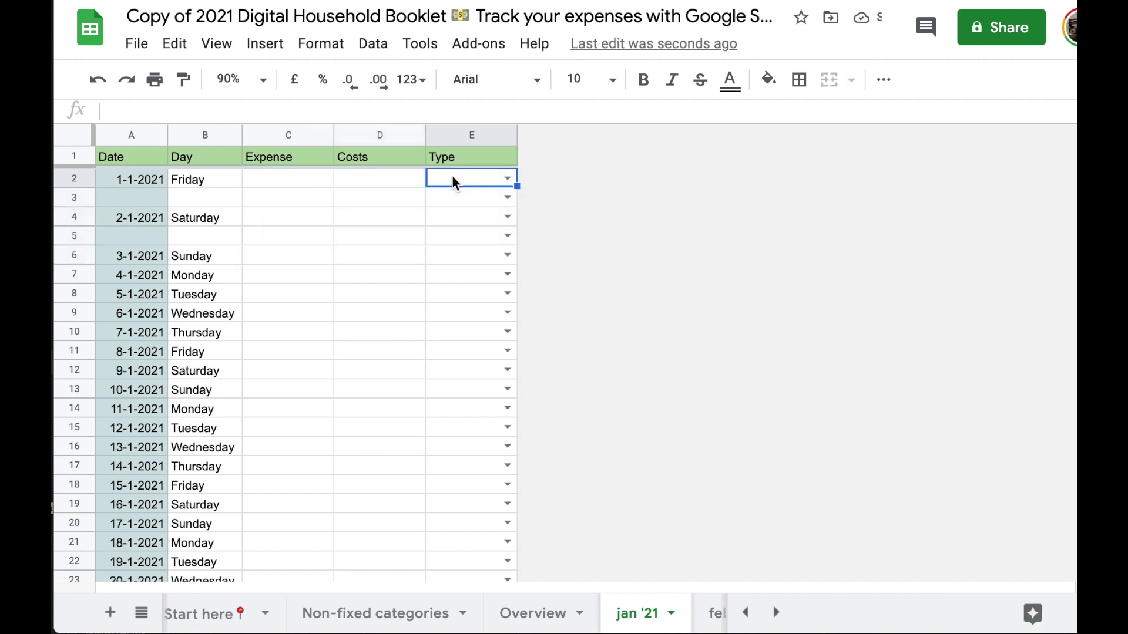
right_click(452, 175)
key(Escape)
right_click(485, 178)
scroll(567, 408, down, 3)
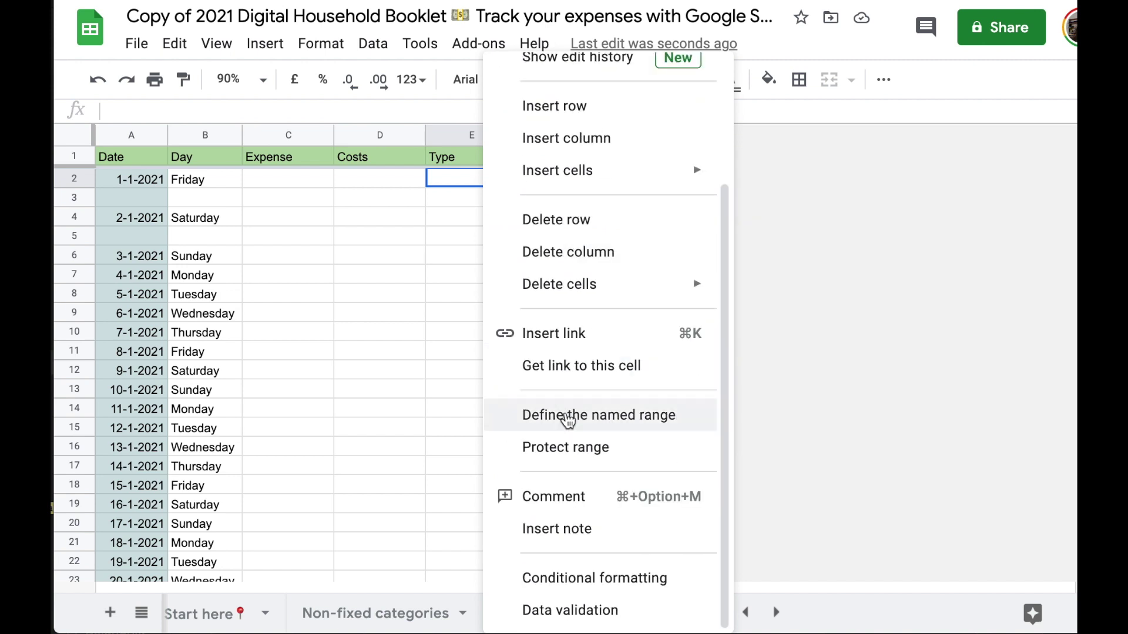
click(615, 611)
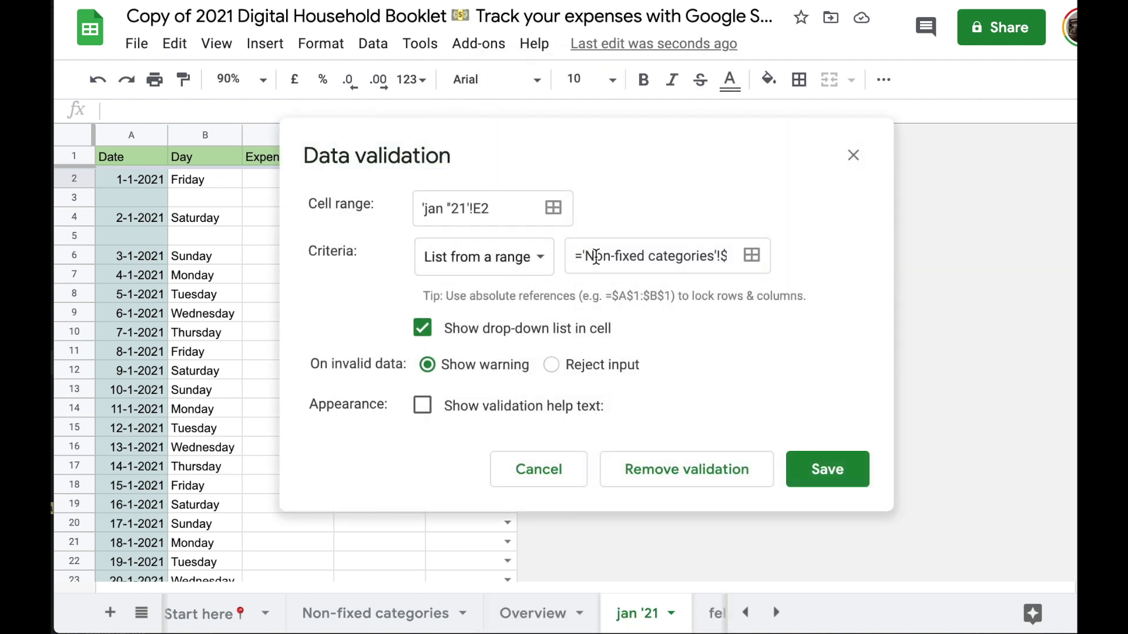
drag(637, 256, 793, 258)
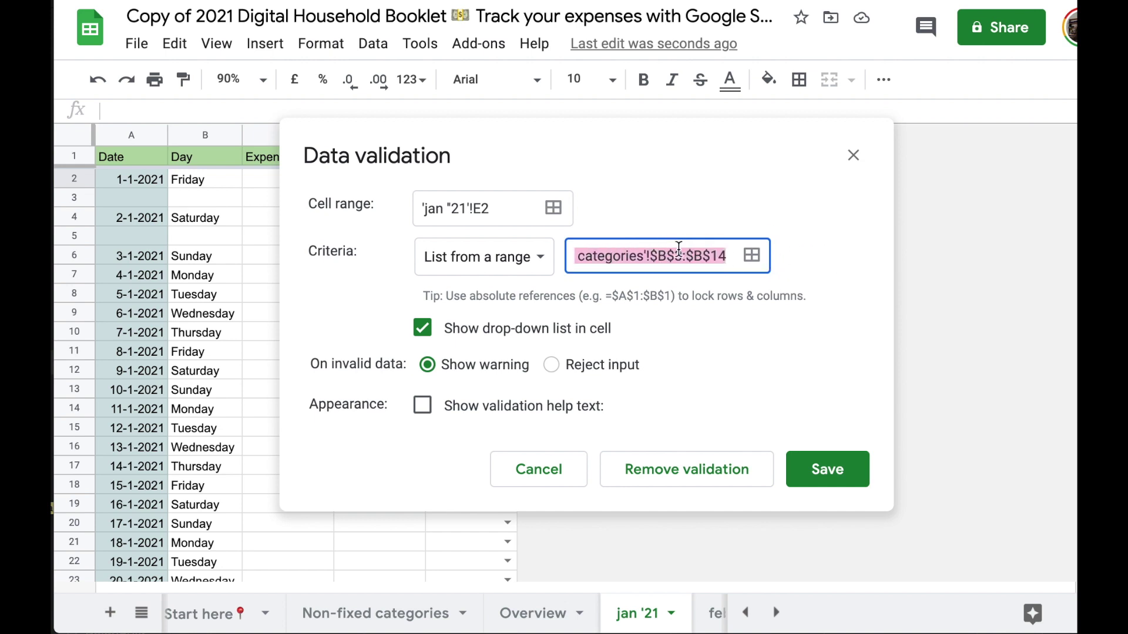
click(721, 254)
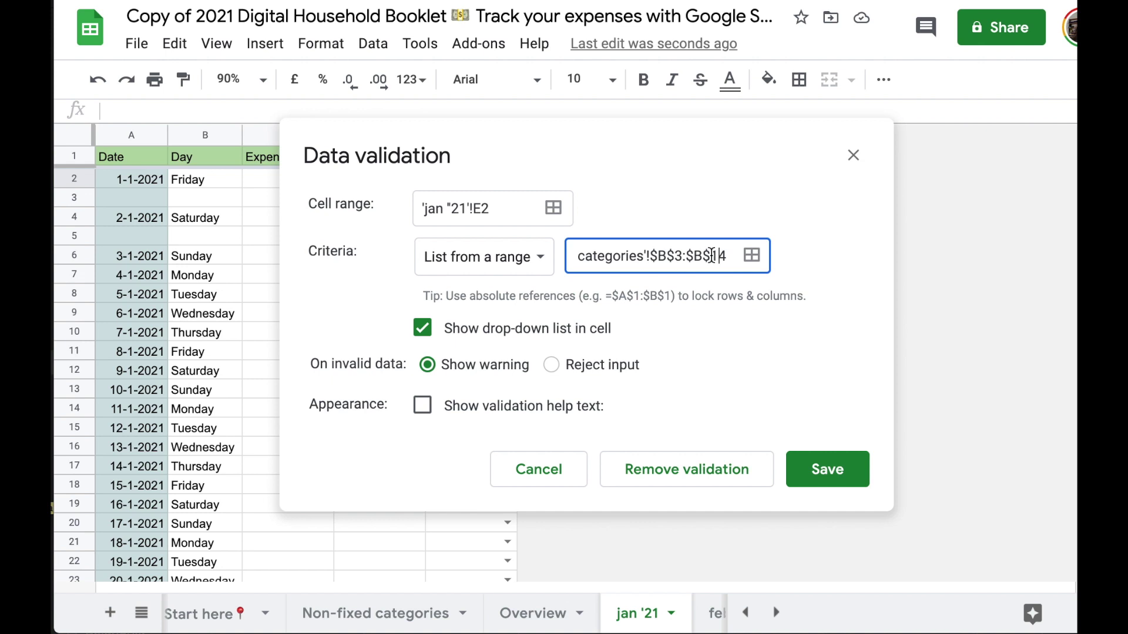
double_click(718, 255)
text(22)
Save the validation and fill E2's drop-down down the Type column to E34.
click(829, 470)
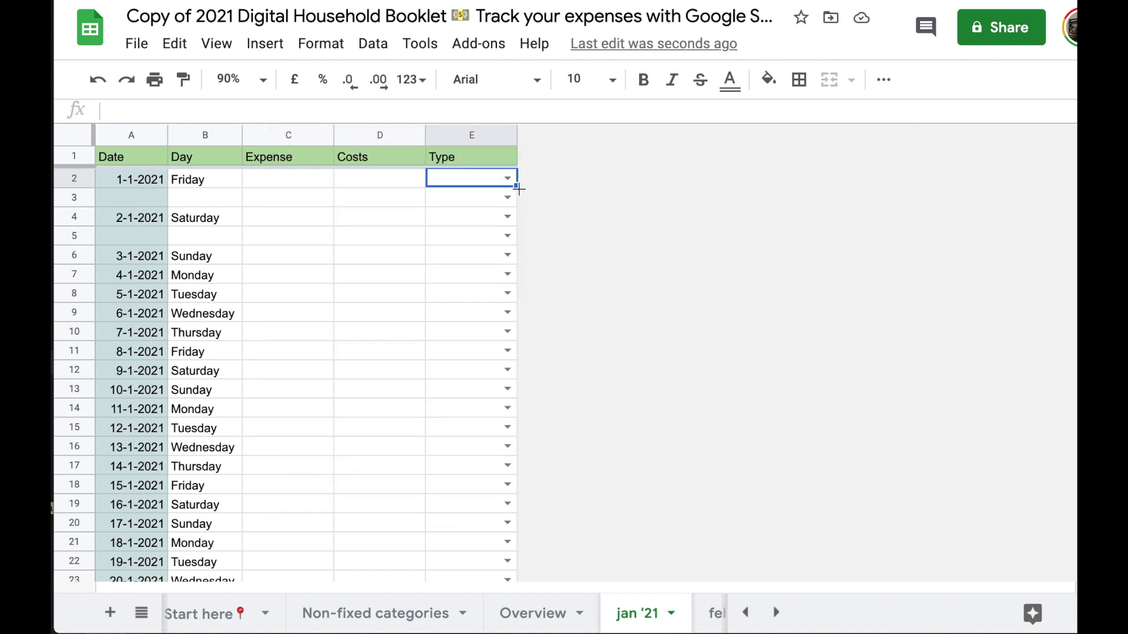
drag(519, 188, 516, 611)
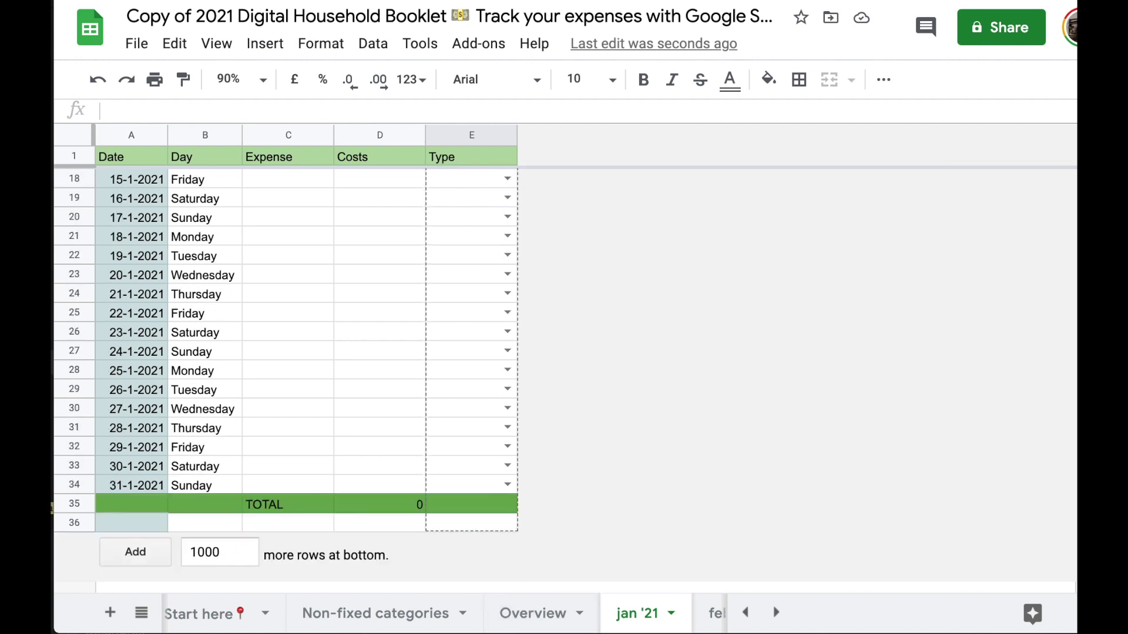
drag(494, 536, 506, 480)
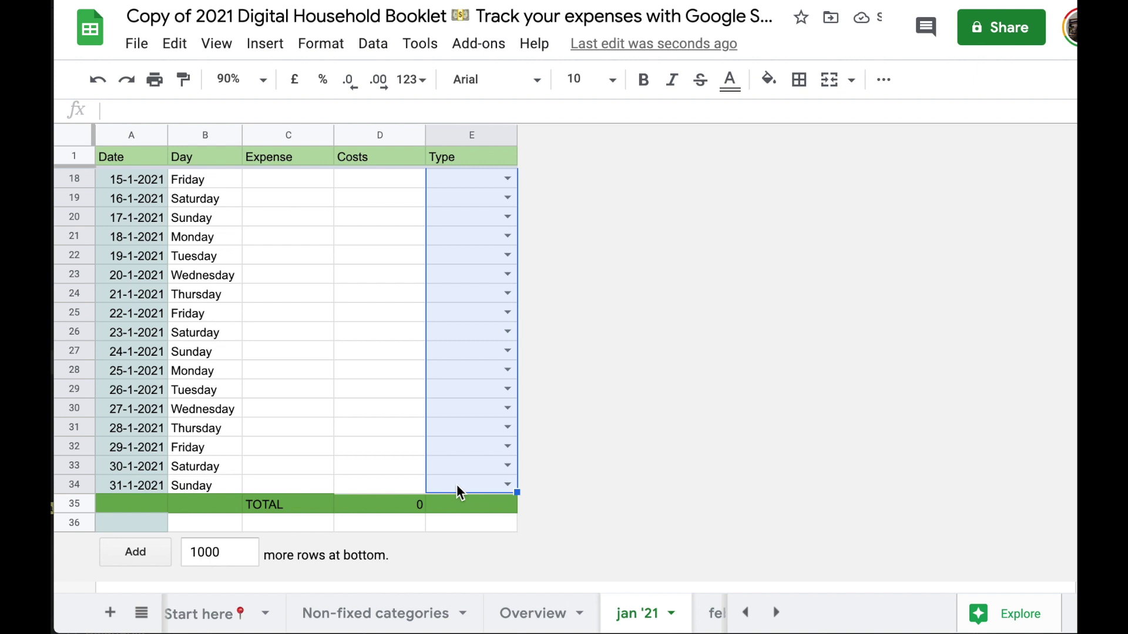
Verify E34's drop-down lists diapers, gasoline and childcare.
click(457, 489)
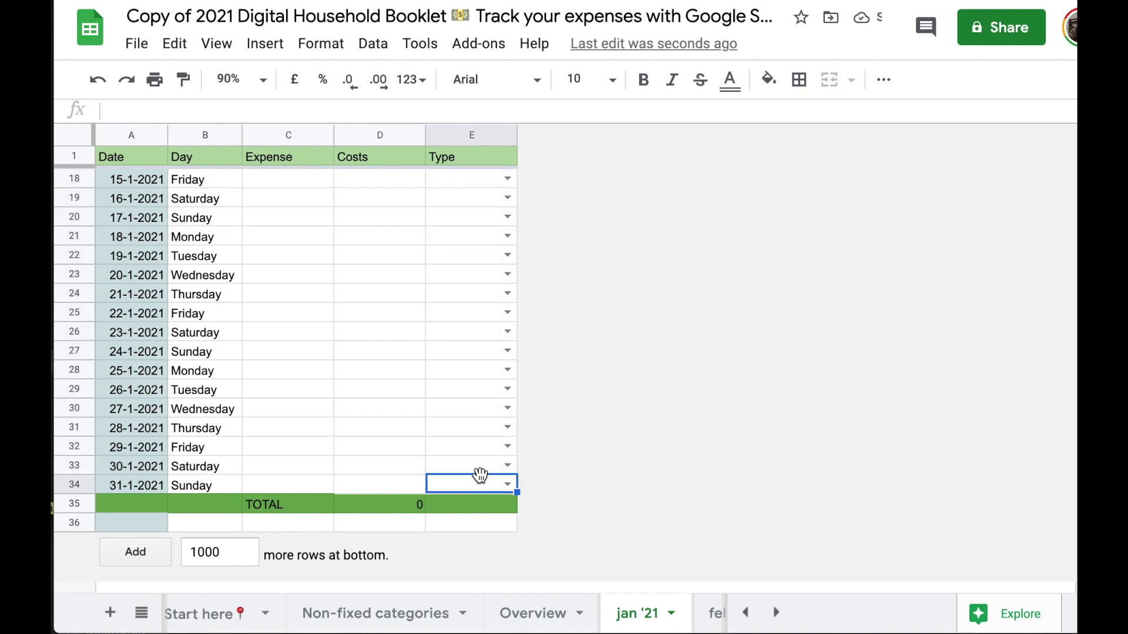
click(475, 464)
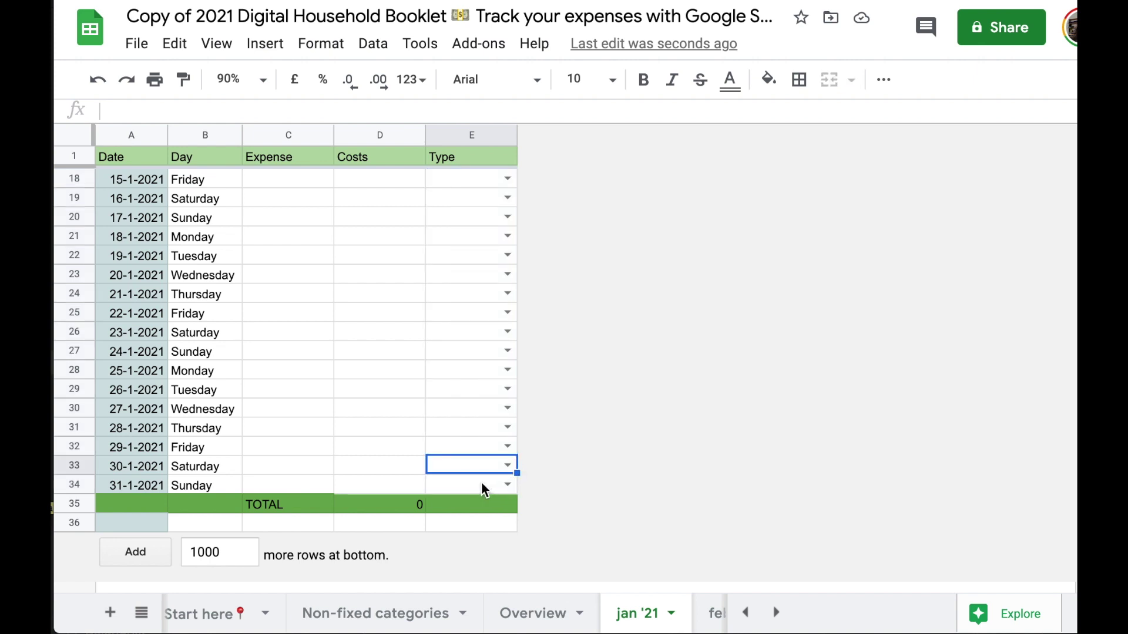
click(496, 483)
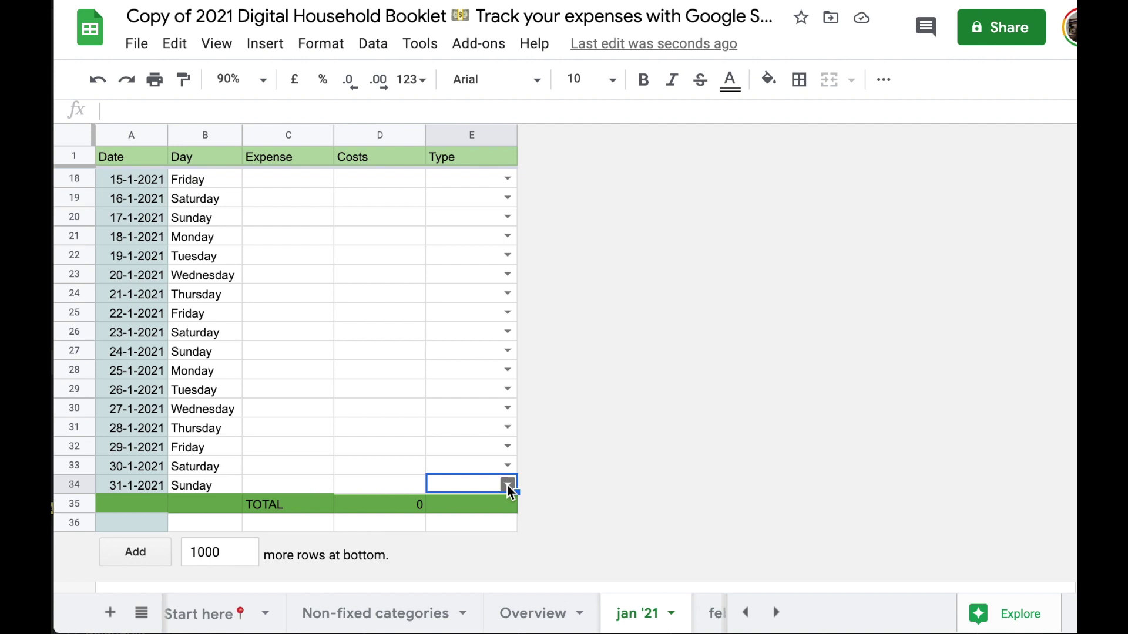
click(506, 484)
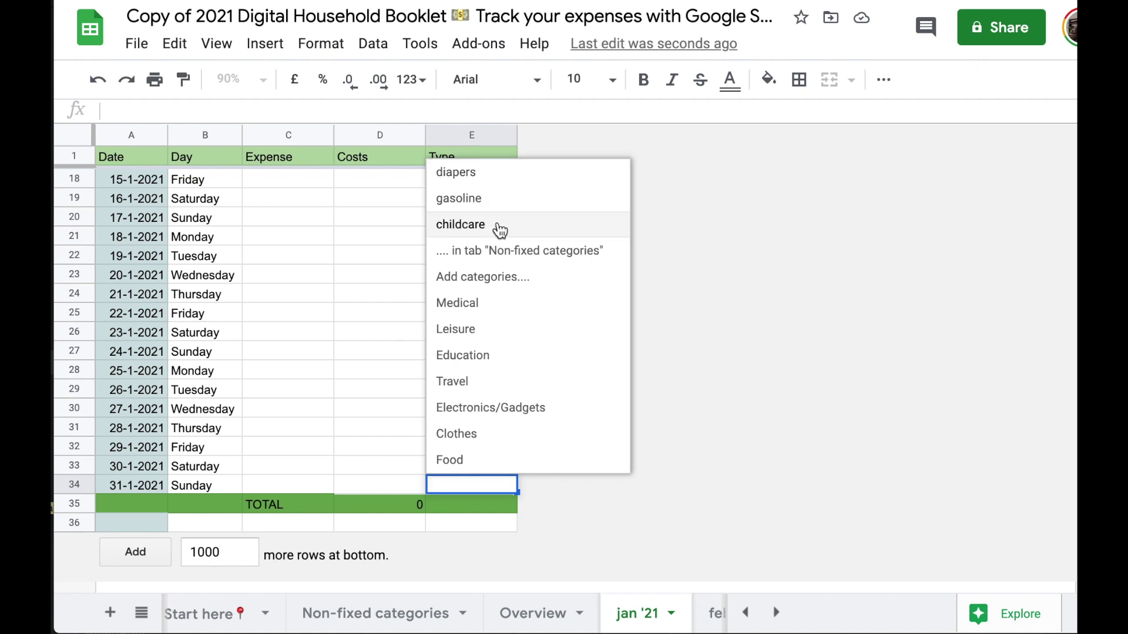
click(694, 327)
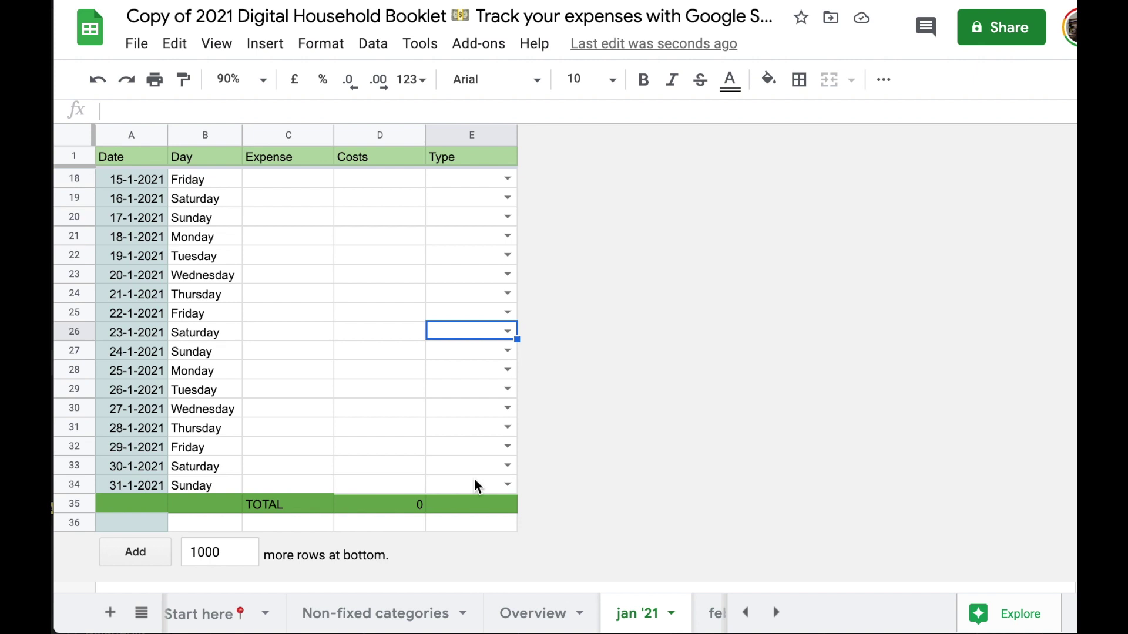
scroll(411, 614, down, 3)
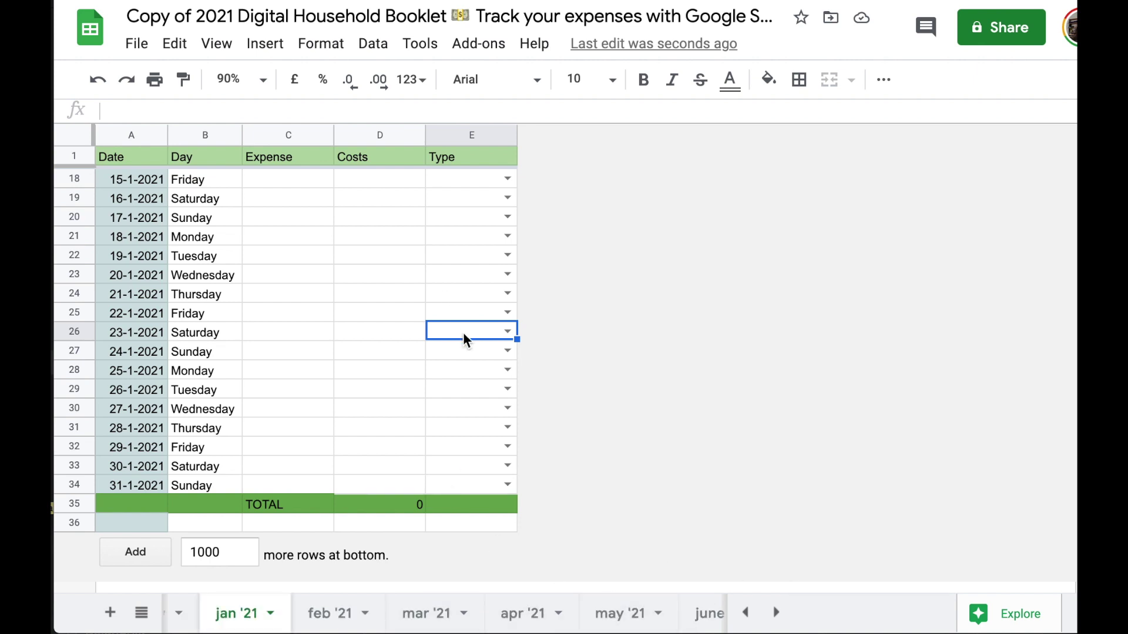
Paste the jan '21 Type drop-down into feb '21 E2, fill to E29, and check its list.
key(ctrl+c)
click(327, 611)
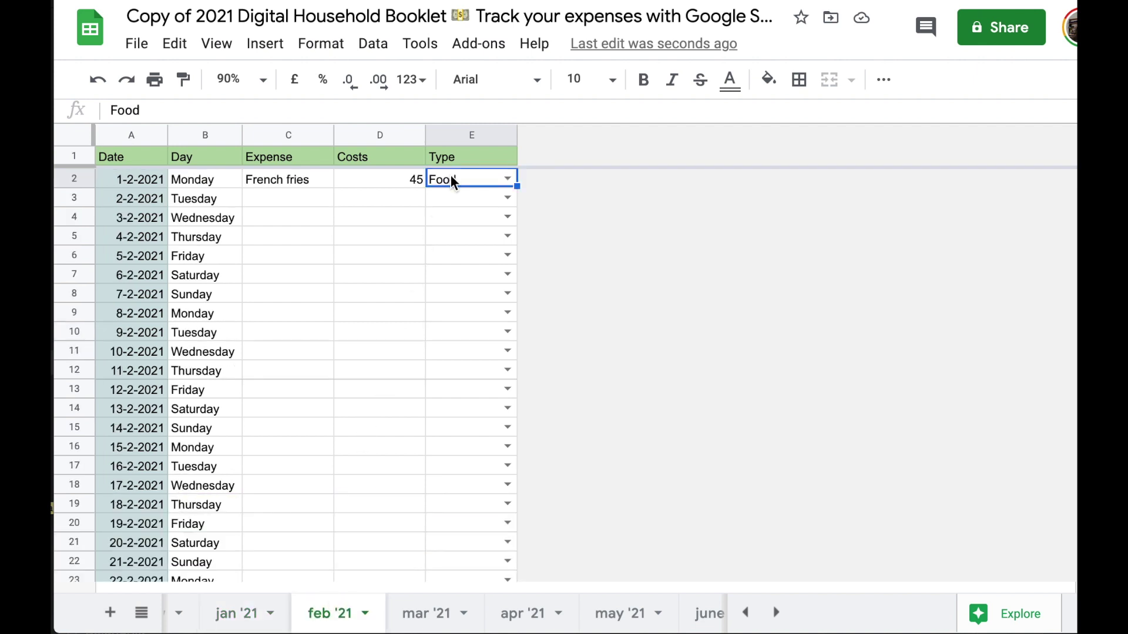
key(ctrl+v)
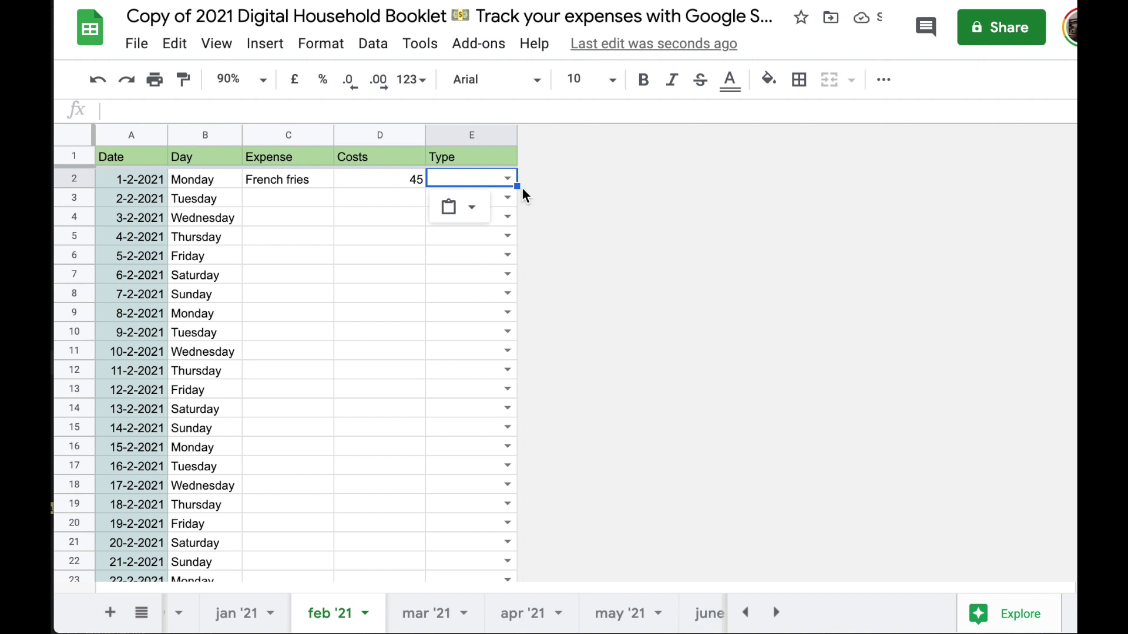
drag(518, 187, 510, 480)
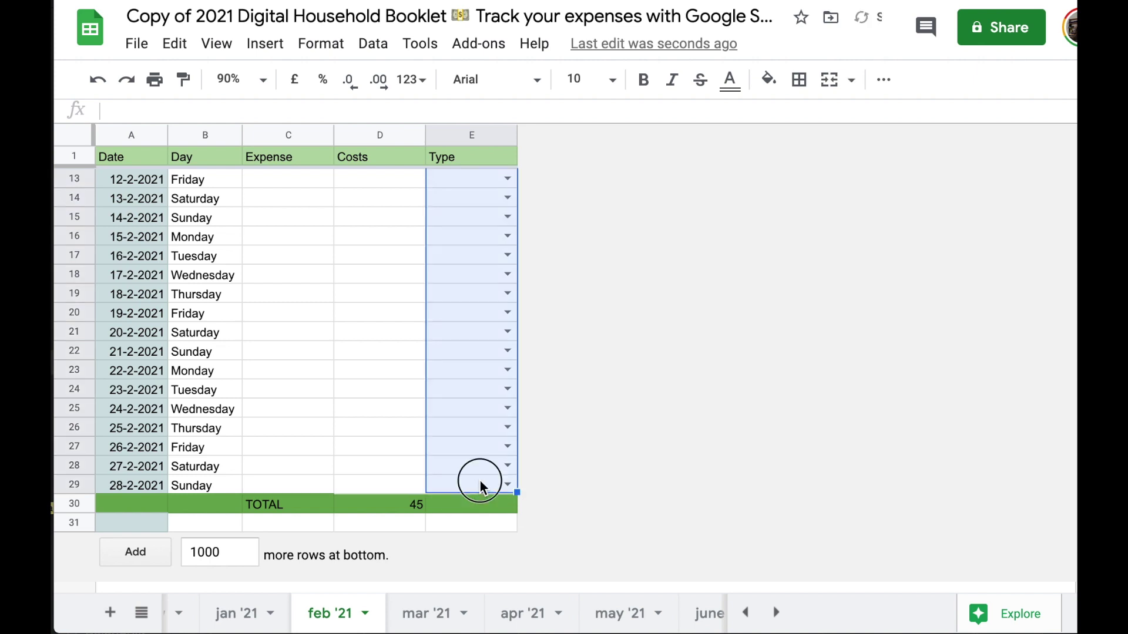
click(482, 486)
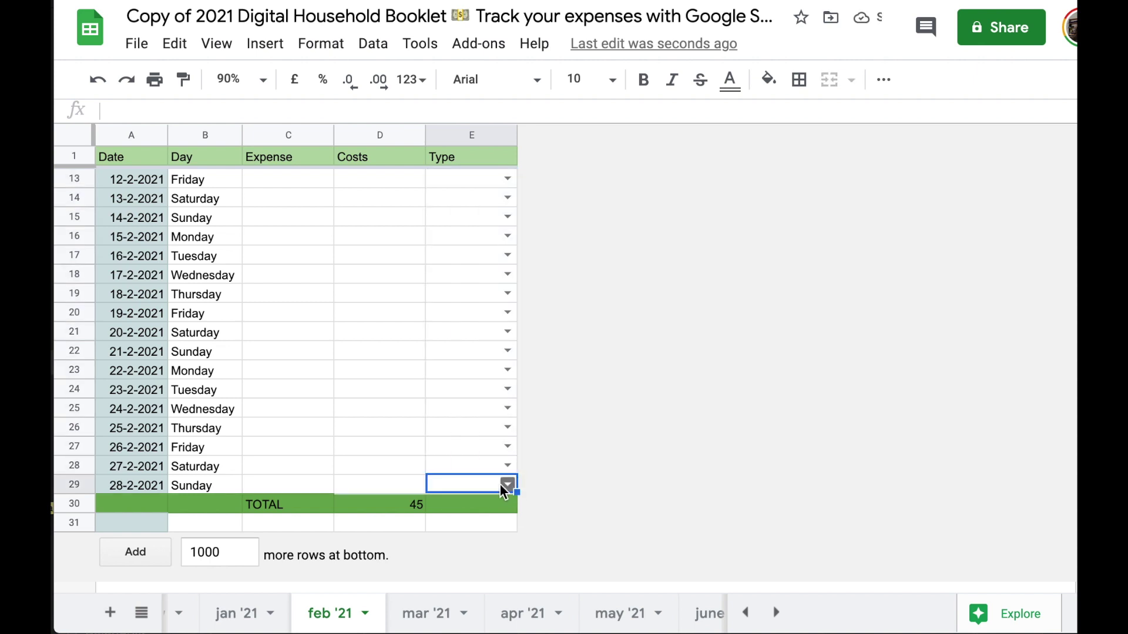
click(507, 485)
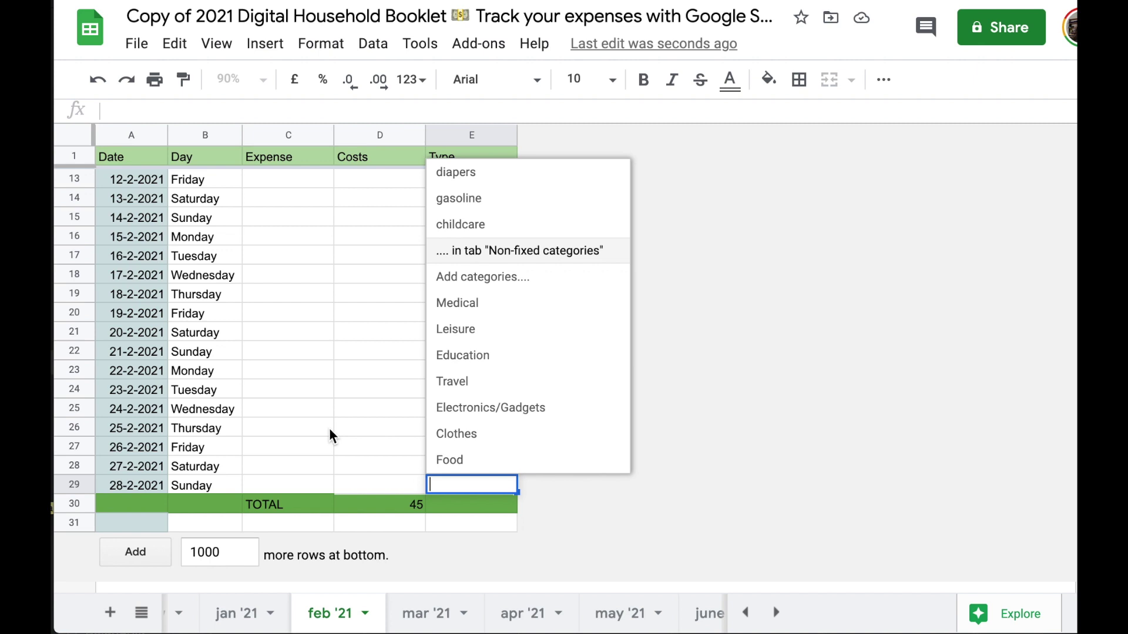
Paste the updated Type drop-down into mar '21 E2 and fill it down to E32.
click(348, 452)
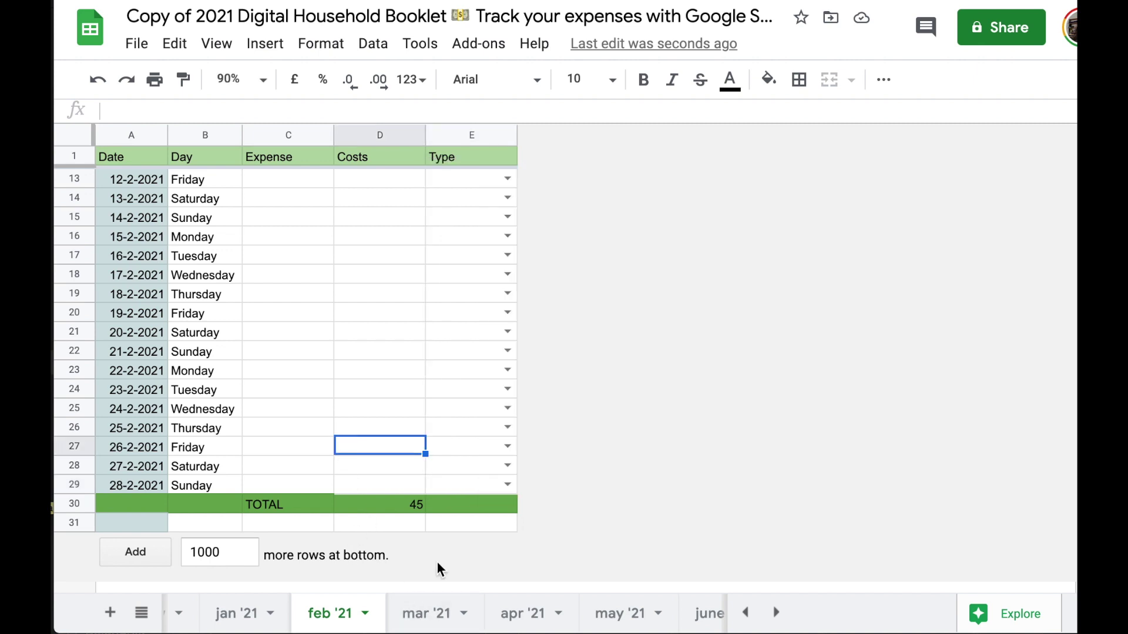
click(455, 453)
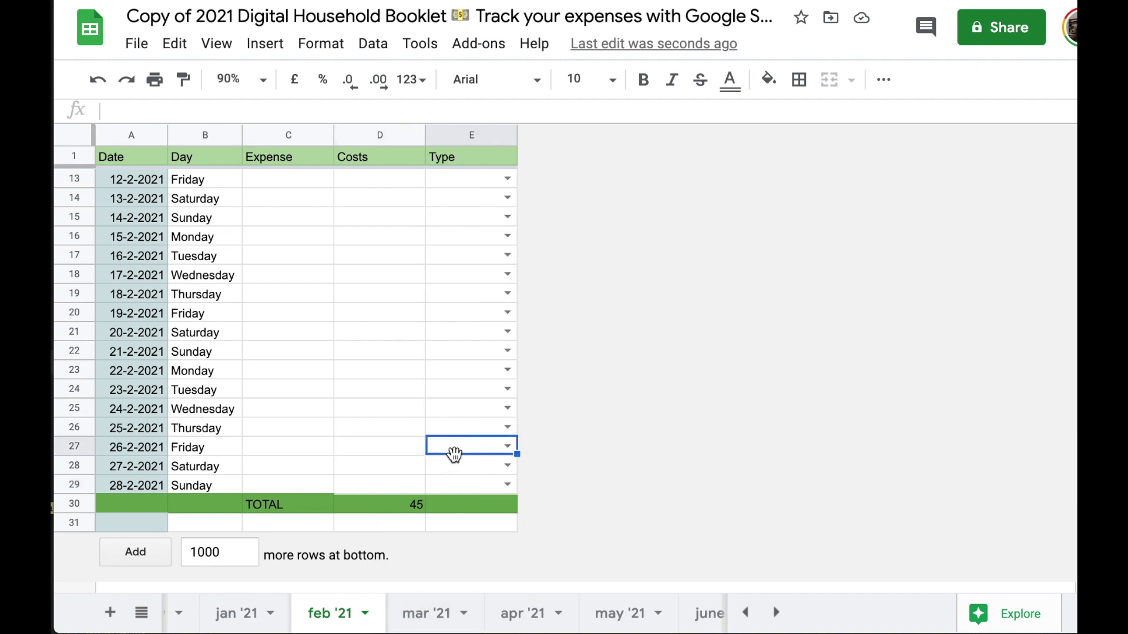
click(436, 614)
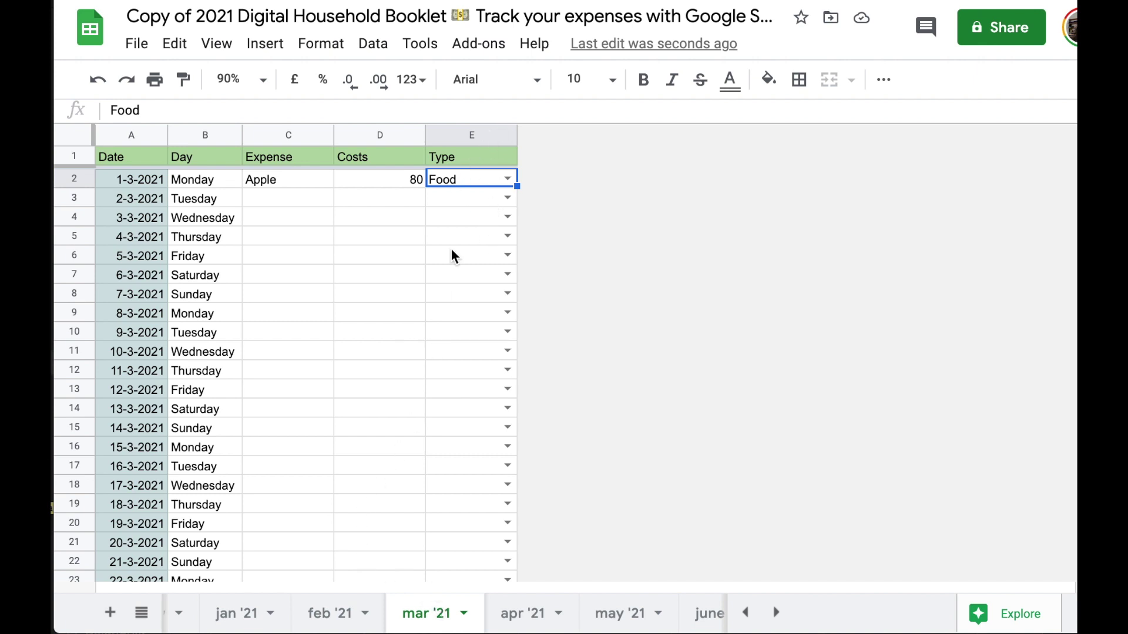
key(ctrl+v)
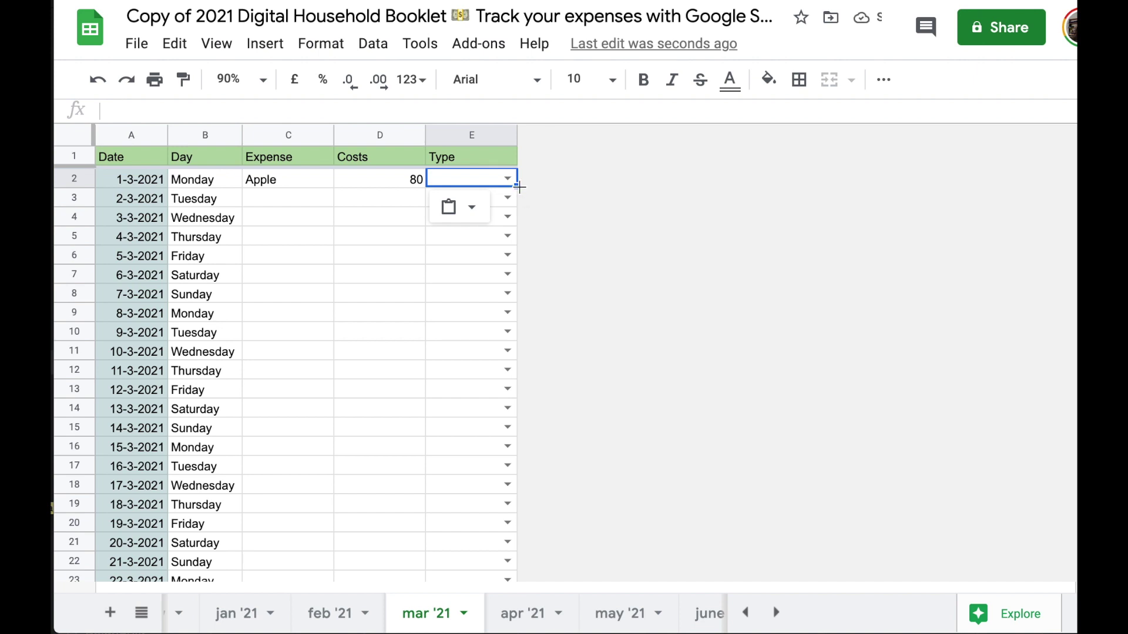
click(517, 186)
drag(518, 185, 506, 485)
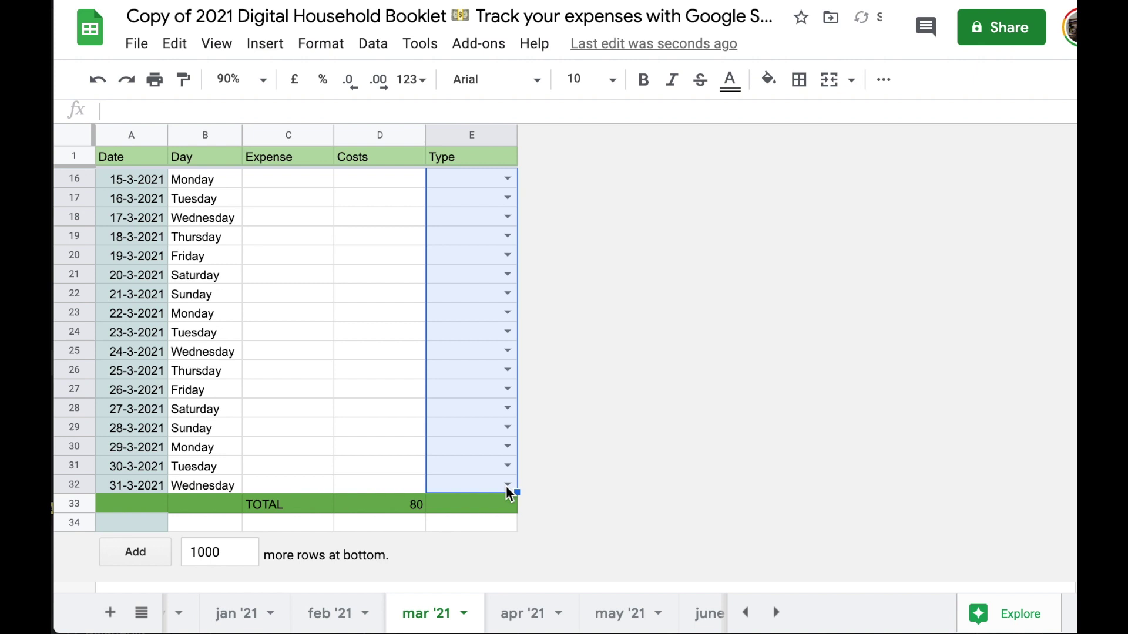
scroll(511, 614, right, 10)
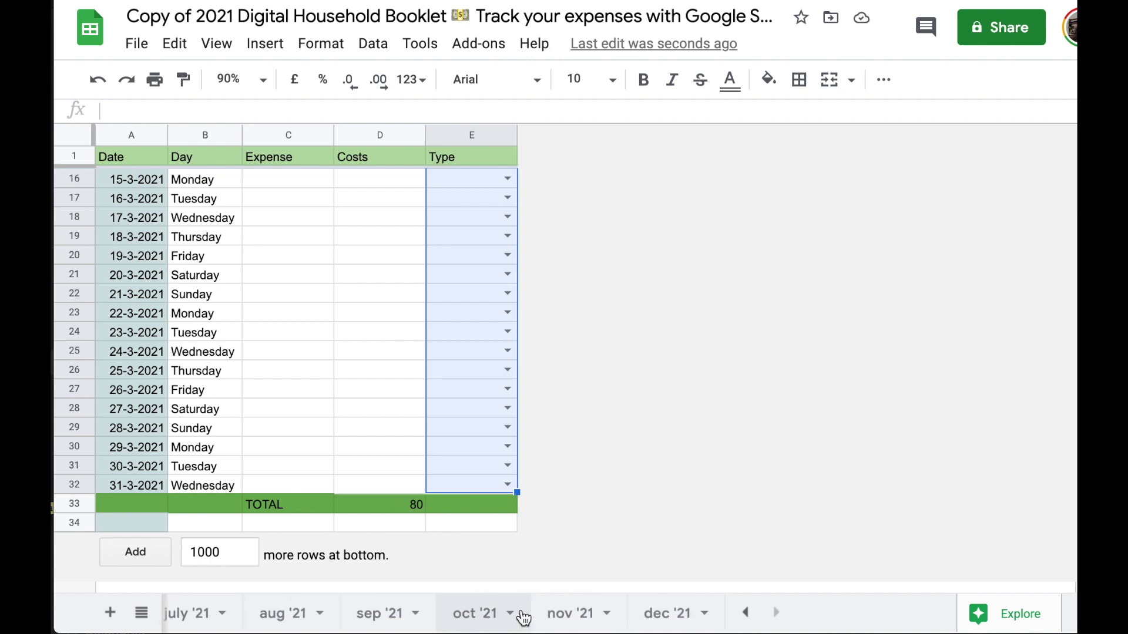
scroll(523, 614, left, 10)
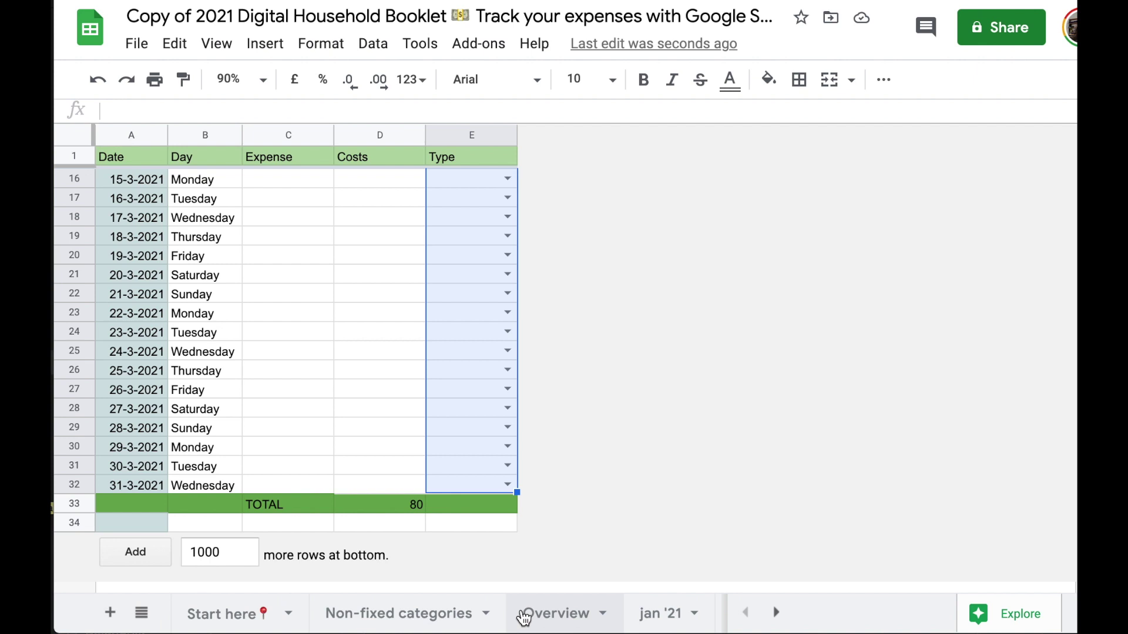